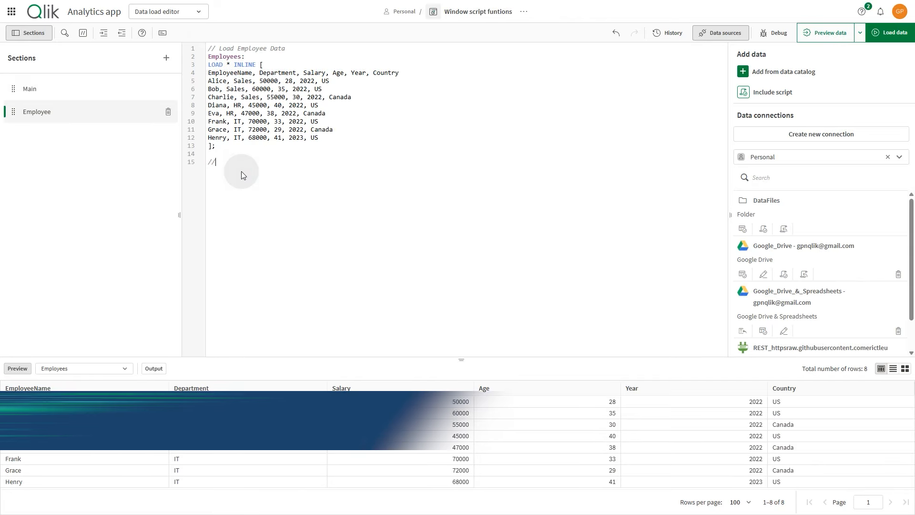
# Step: Complete the script comment on line 15 as "//Calculate overall median salary"
pyautogui.write('Calcu')
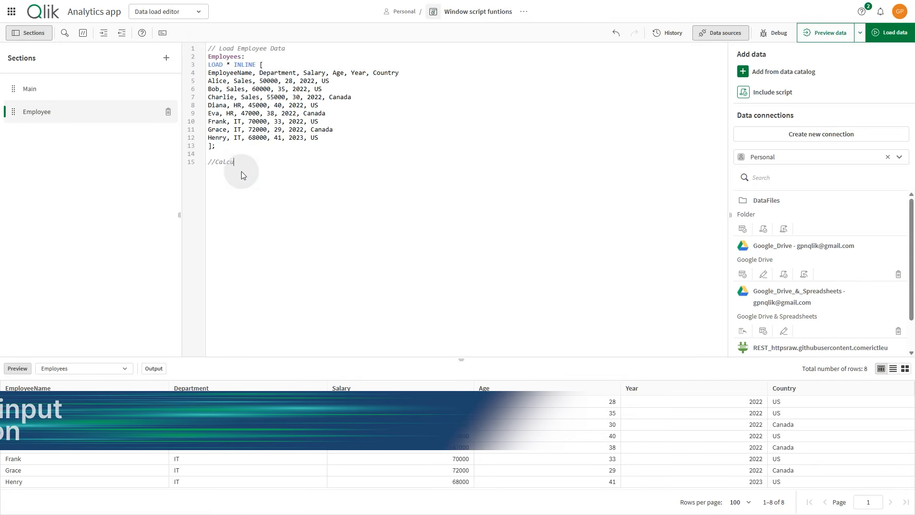
pyautogui.write('late overall medi')
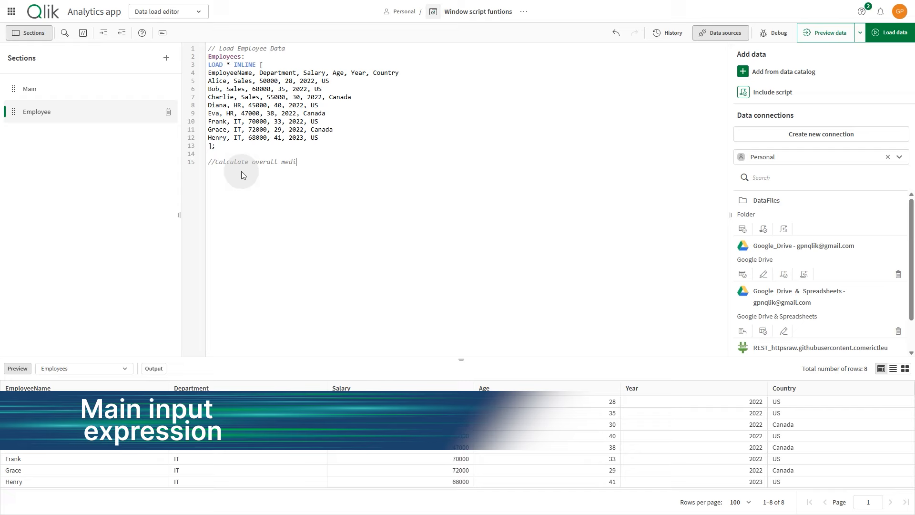
pyautogui.write('an salary')
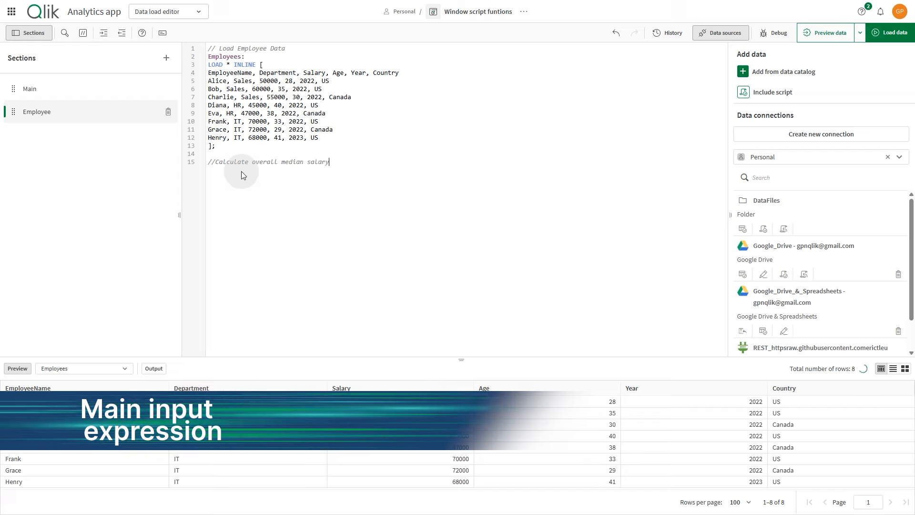
pyautogui.press('Return')
# Step: Write a Load *, statement with Window(Median(Salary)) as MedianSalary, resident from Employees, below the median salary comment
pyautogui.write('Load *,')
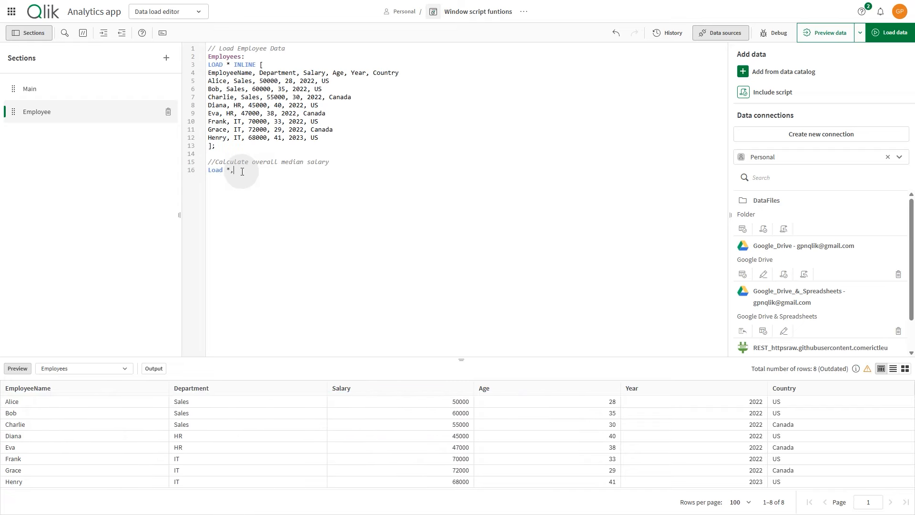
pyautogui.press('Return')
pyautogui.write('Window(Median(Salary)')
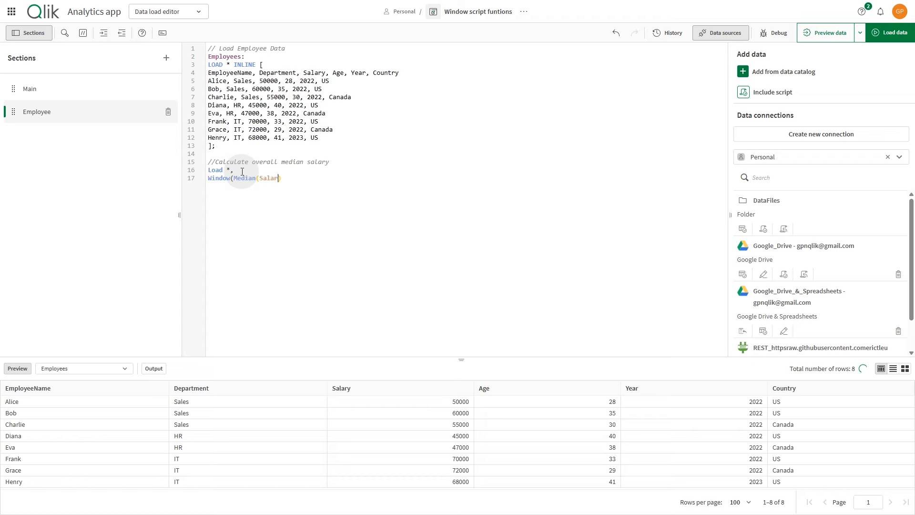
pyautogui.write(') as MedianSalary ')
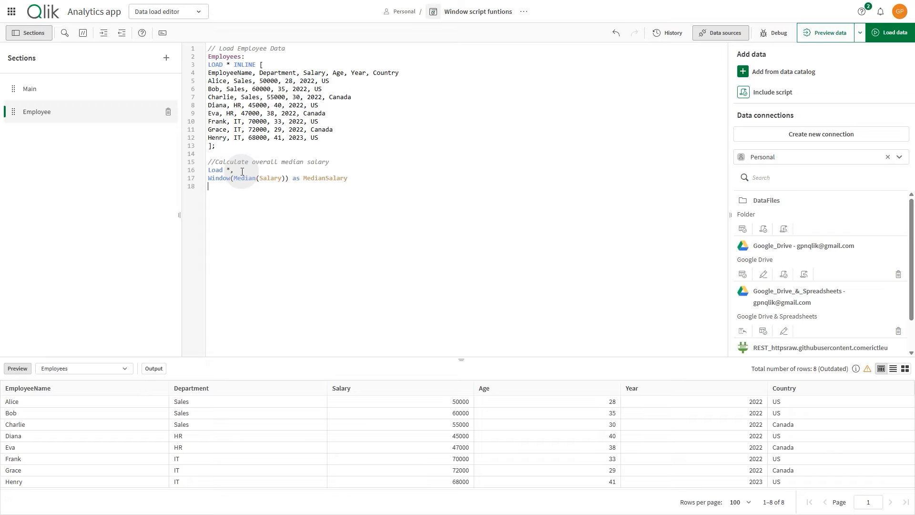
pyautogui.write('Resident Employees;')
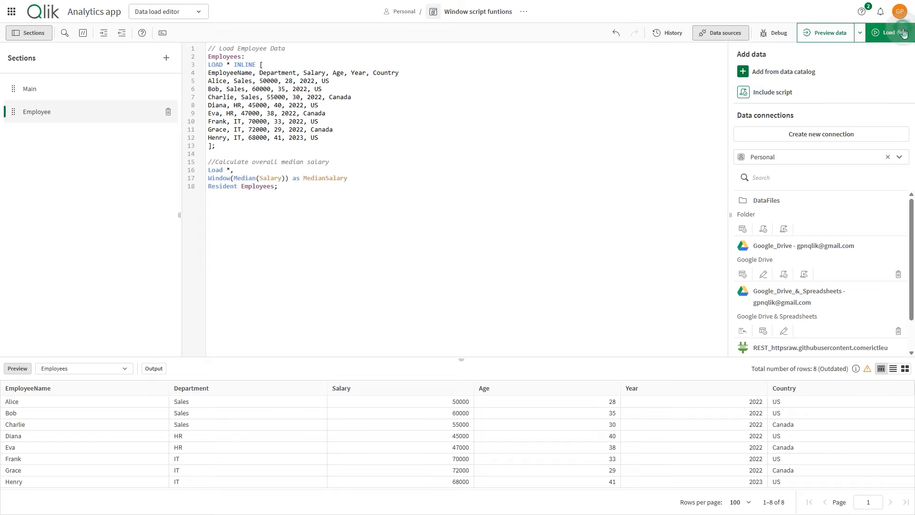
# Step: Load the data and add the MedianSalary field as a column to the Employee Salary table on the sheet
pyautogui.click(904, 33)
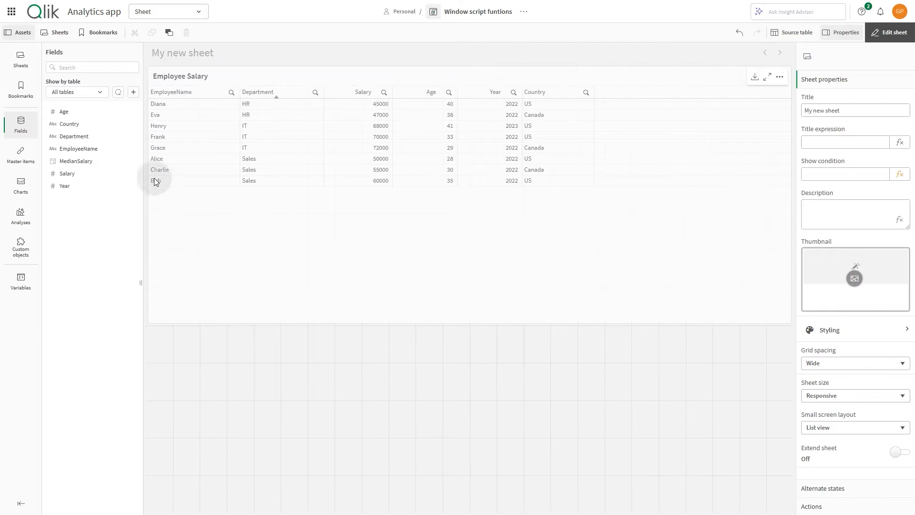
pyautogui.moveTo(92, 162); pyautogui.dragTo(344, 161)
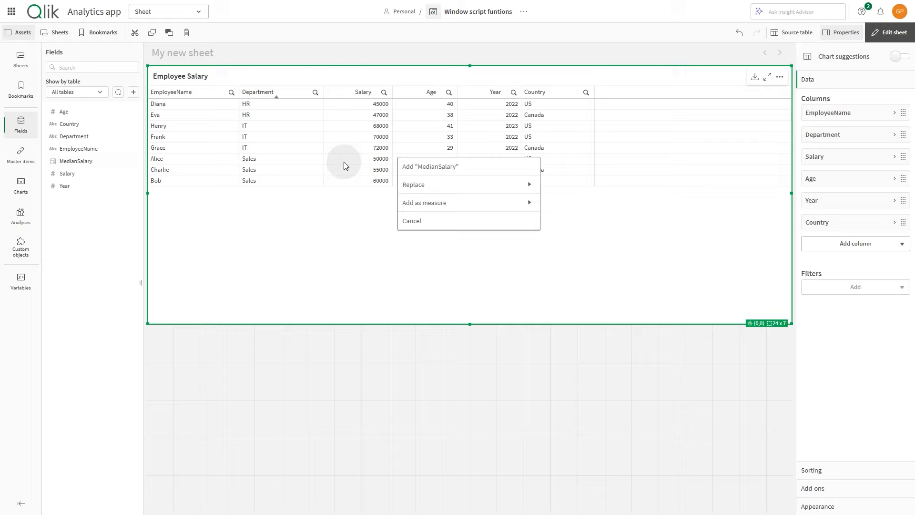
pyautogui.click(419, 166)
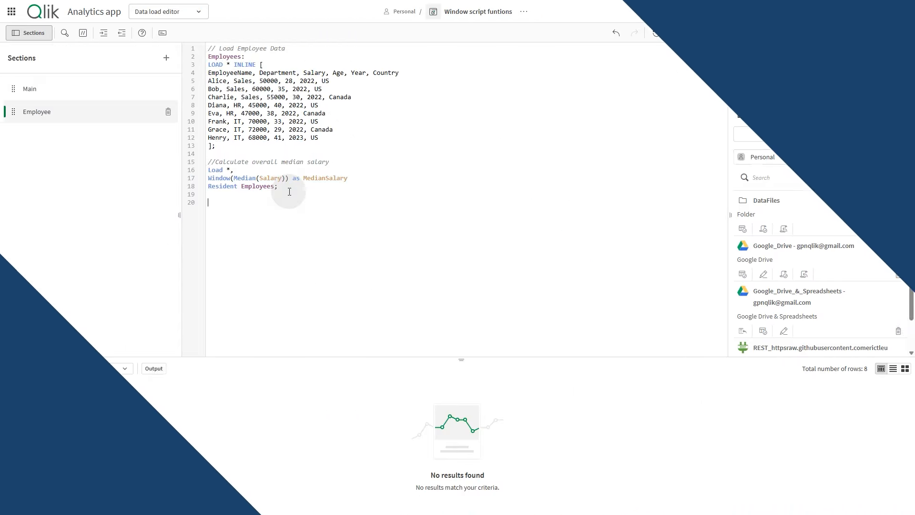
# Step: Add the comment "//Add AVG Salary" below the median salary statement in the Employee script section
pyautogui.write('//')
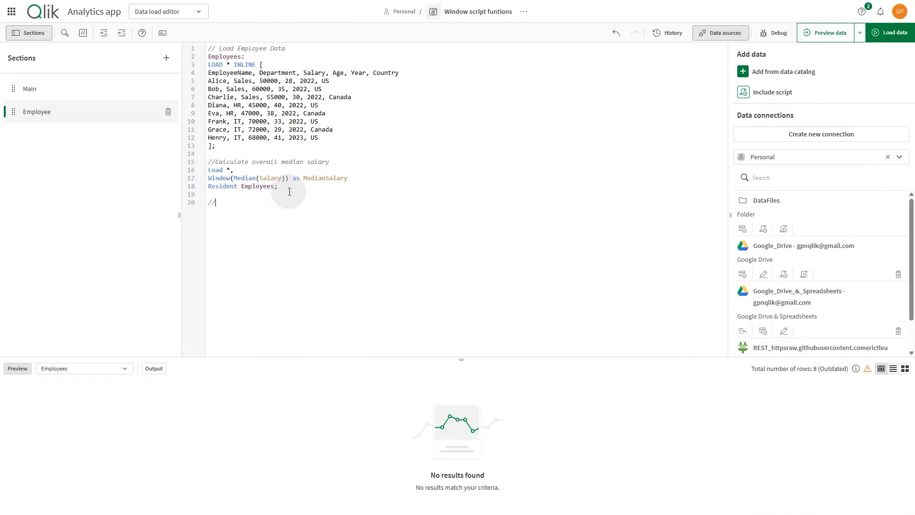
pyautogui.write('Add AVG Salary')
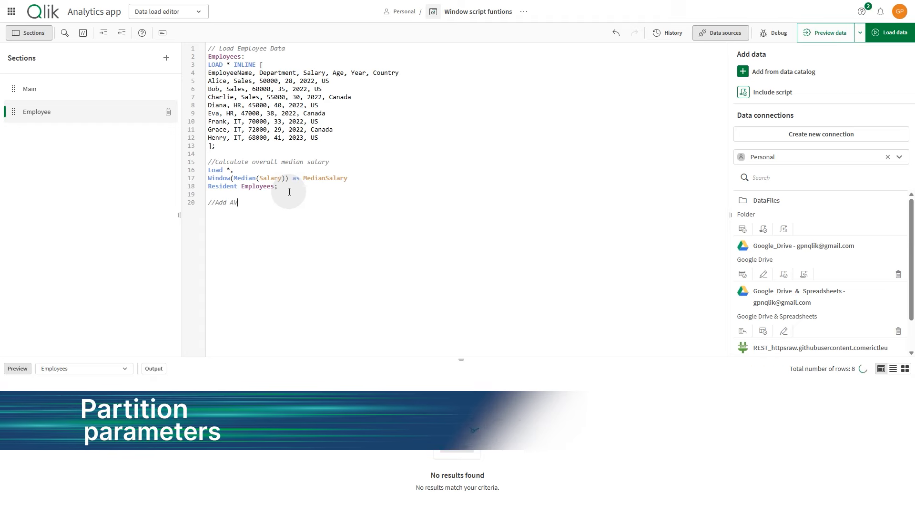
pyautogui.press('Return')
pyautogui.press('Return')
# Step: Write a Load *, statement with Window(avg(Salary), Department) as AVgDepSalary, resident from Employees
pyautogui.write('Load')
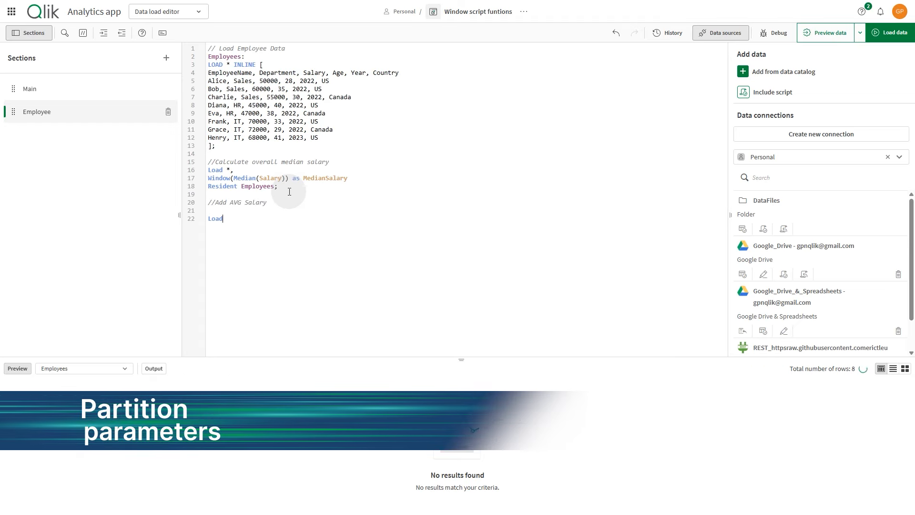
pyautogui.write(' *, Win')
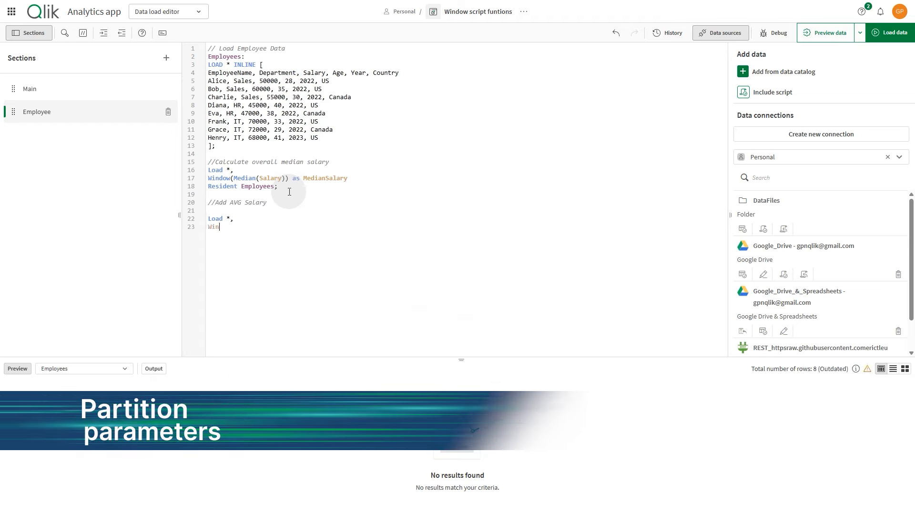
pyautogui.write('dow(avg')
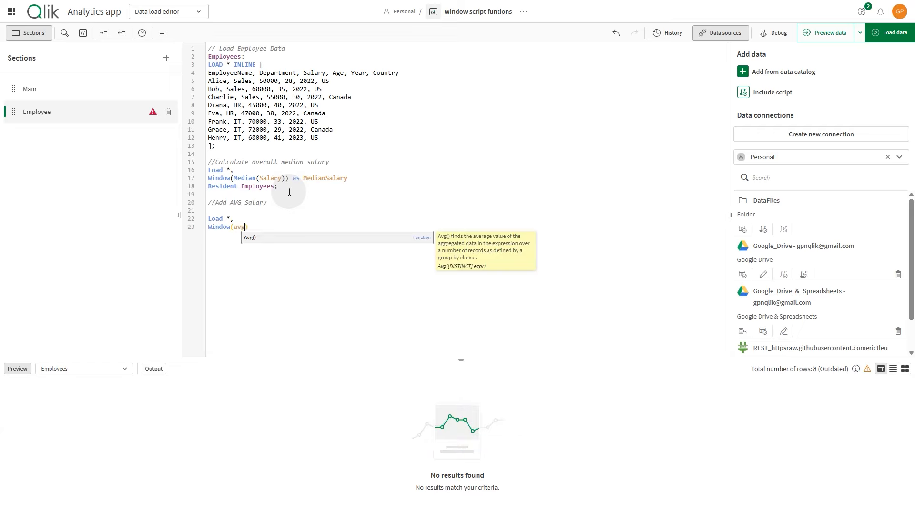
pyautogui.write('(Salary),')
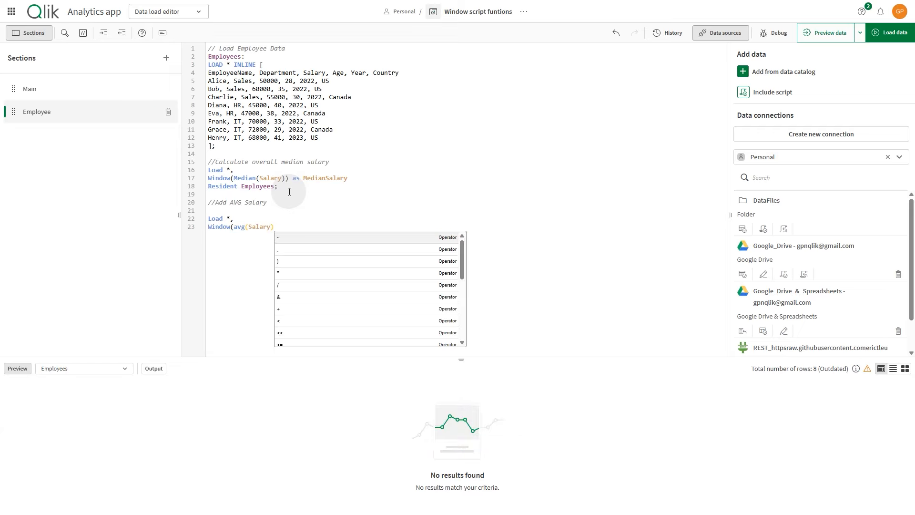
pyautogui.write(' Department) as')
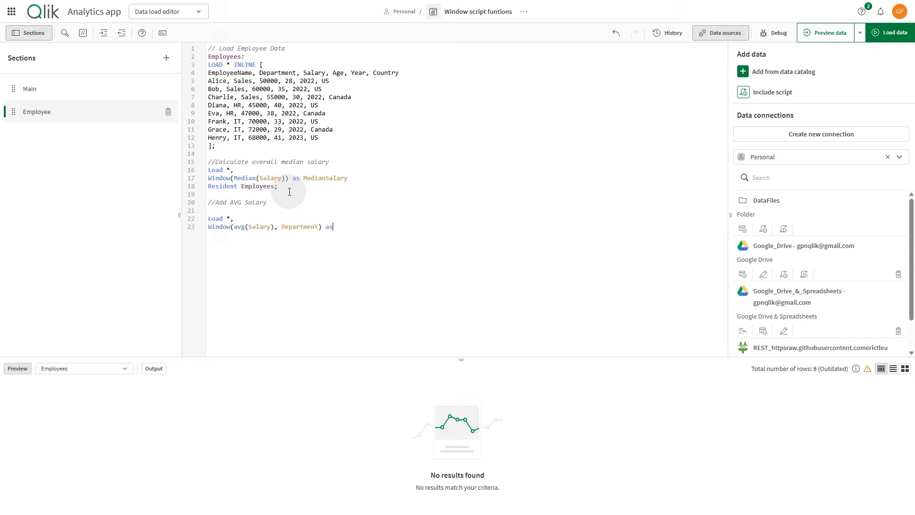
pyautogui.write(' AVgDepSalary Res')
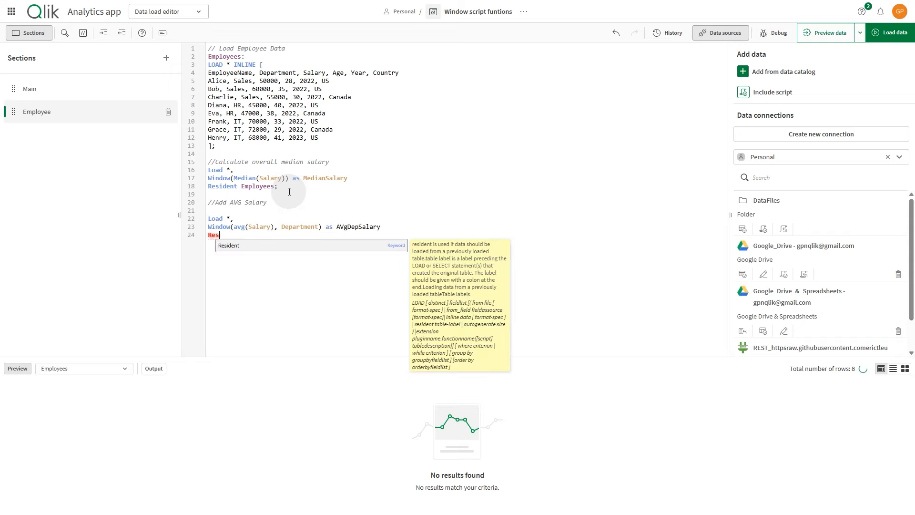
pyautogui.write('ident Employees;')
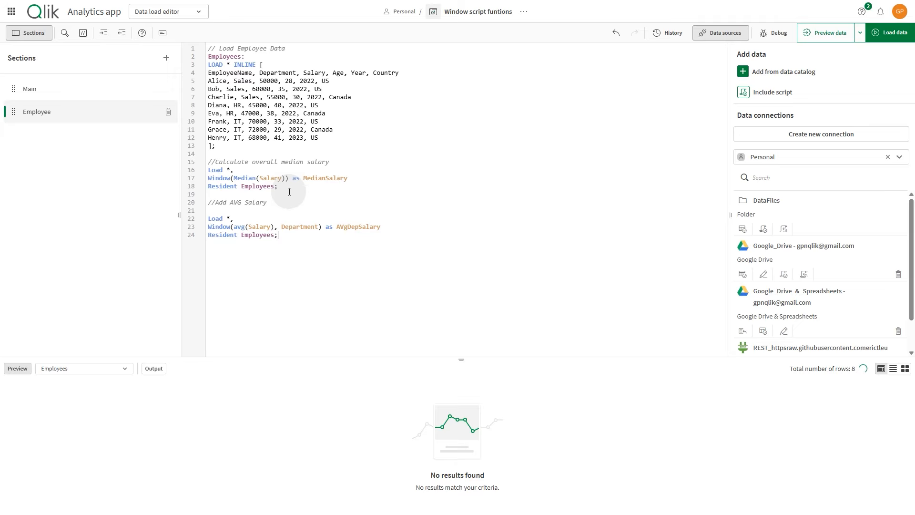
# Step: Reload the data and add the AVgDepSalary field as a column to the sheet's Employee Salary table
pyautogui.click(888, 38)
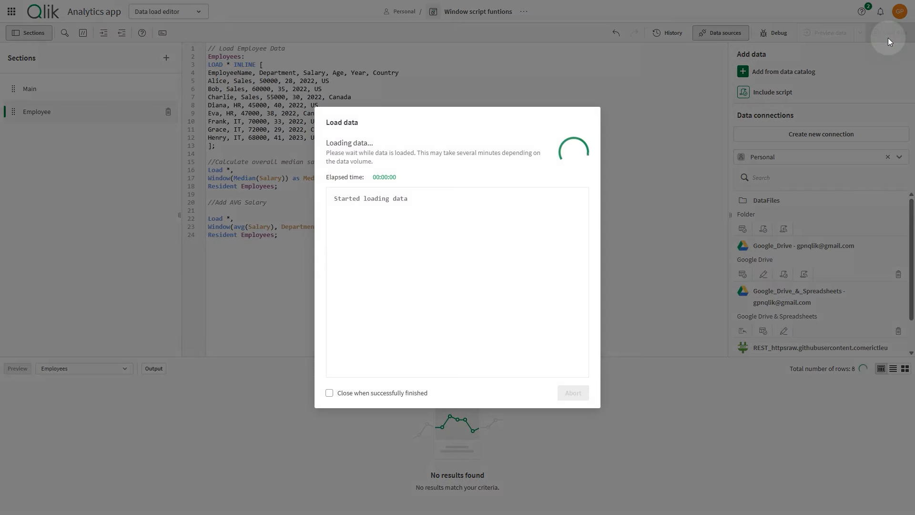
pyautogui.click(545, 388)
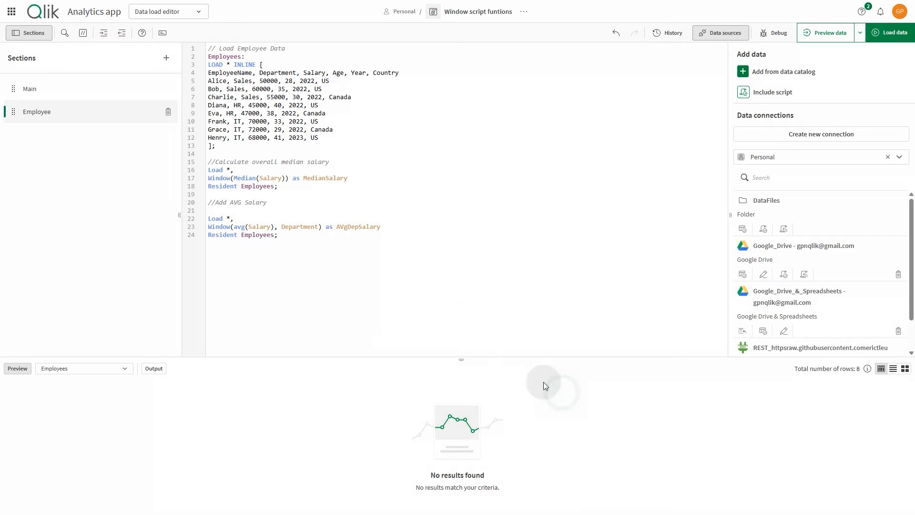
pyautogui.click(173, 11)
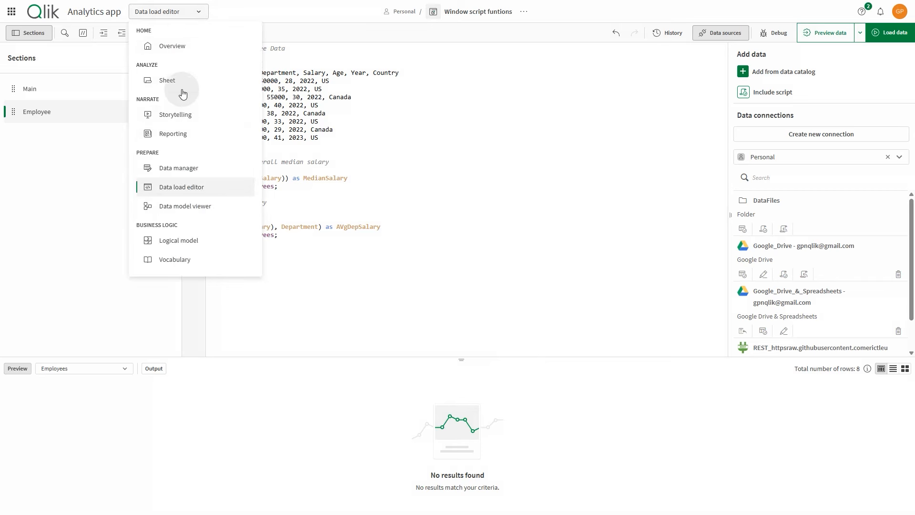
pyautogui.click(183, 94)
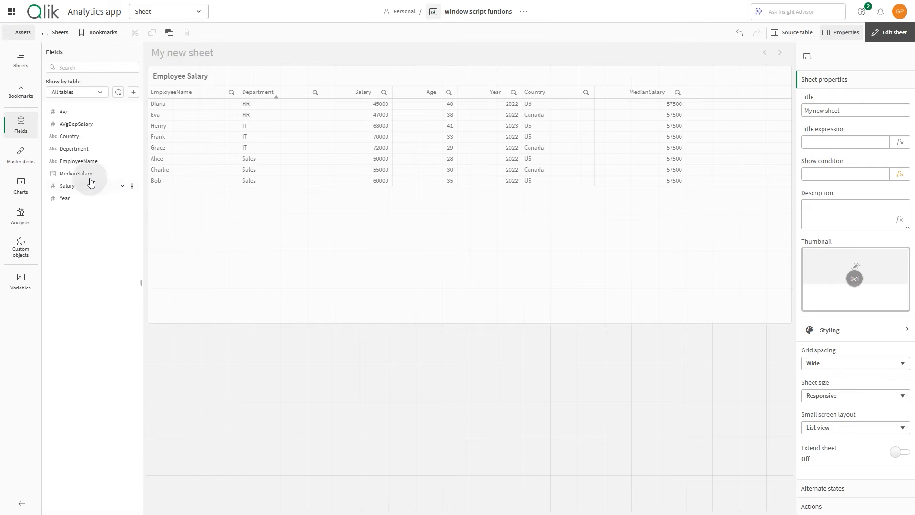
pyautogui.moveTo(76, 124); pyautogui.dragTo(402, 175)
pyautogui.click(402, 169)
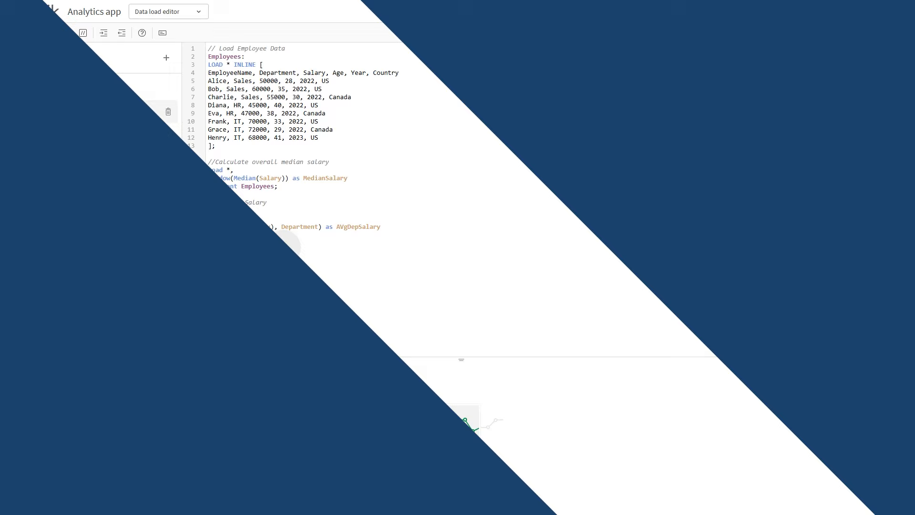
# Step: Complete the new script comment as "//Add Row Number per Department sorted by Age" below the average salary statement
pyautogui.write('dd Row Nu')
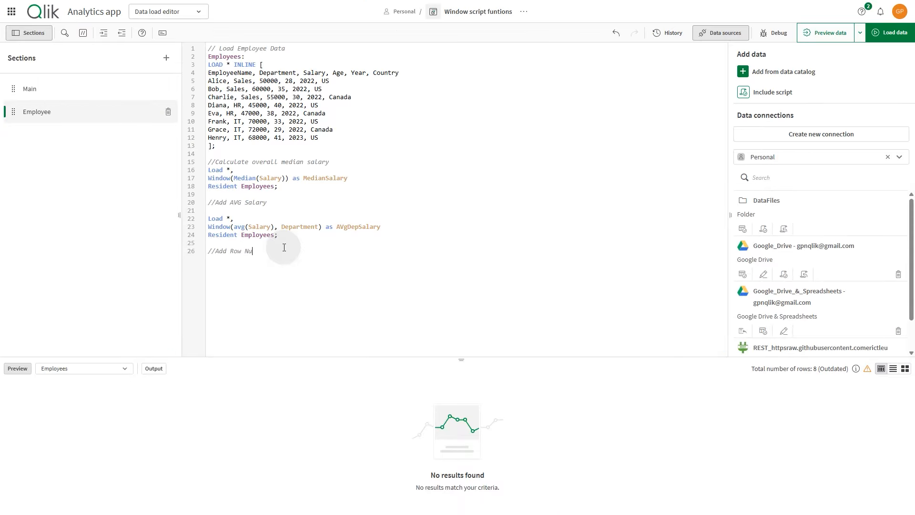
pyautogui.write('mber per Department sorted by')
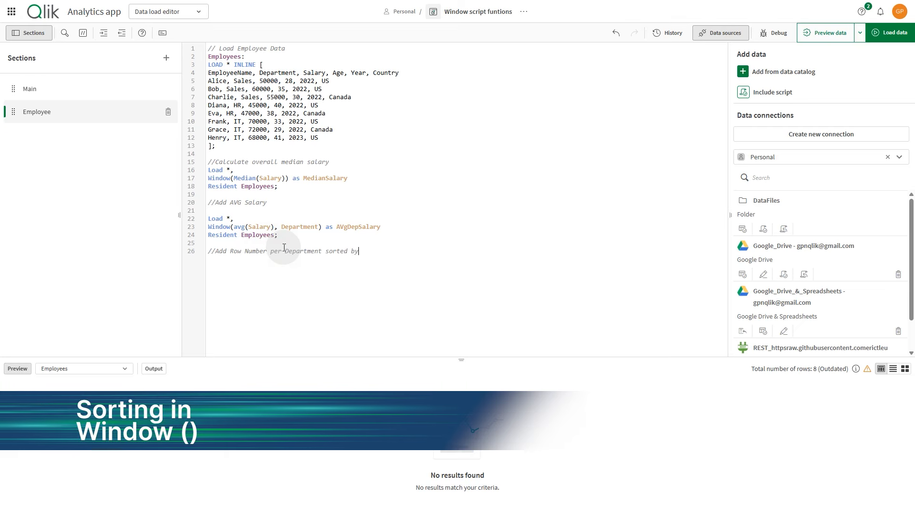
pyautogui.write(' Age')
pyautogui.press('Return')
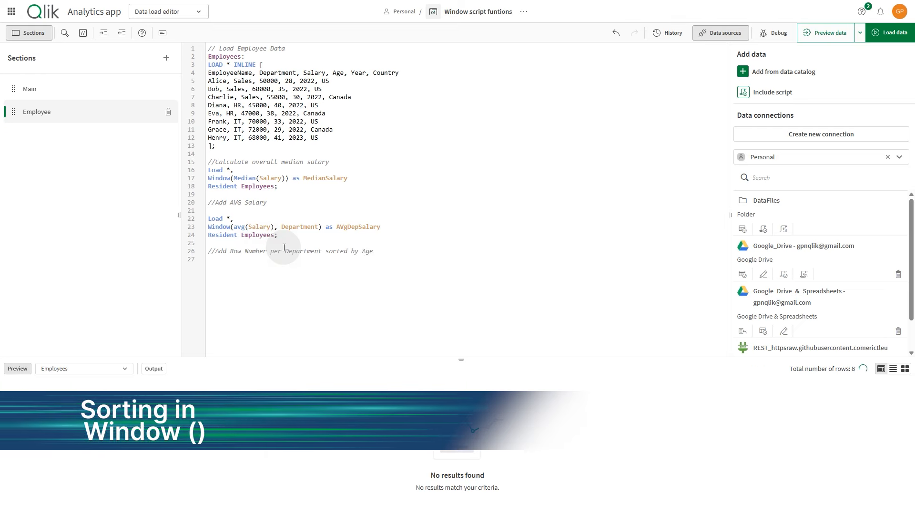
# Step: Write a Load *, statement with Window(RecNo(), Department, 'ASC', Age) as RowNumberByAge, resident from Employees
pyautogui.write('Load ')
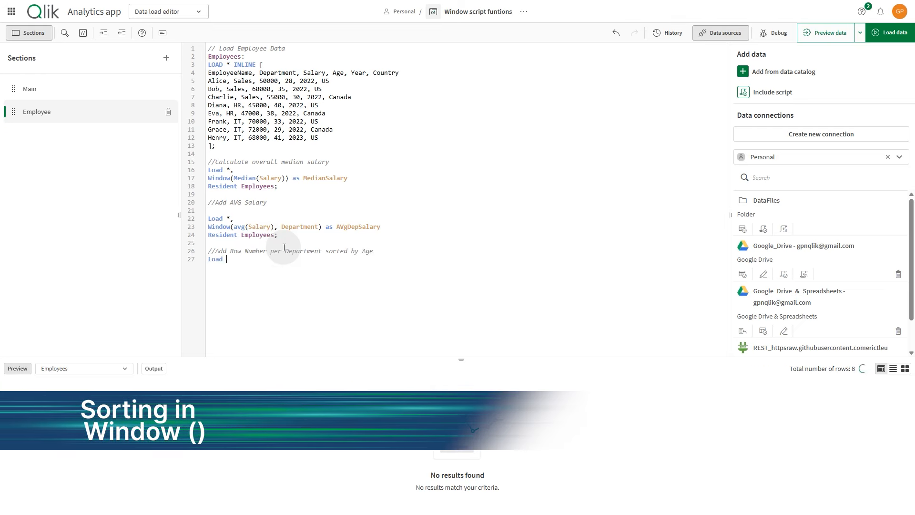
pyautogui.write('*, Win')
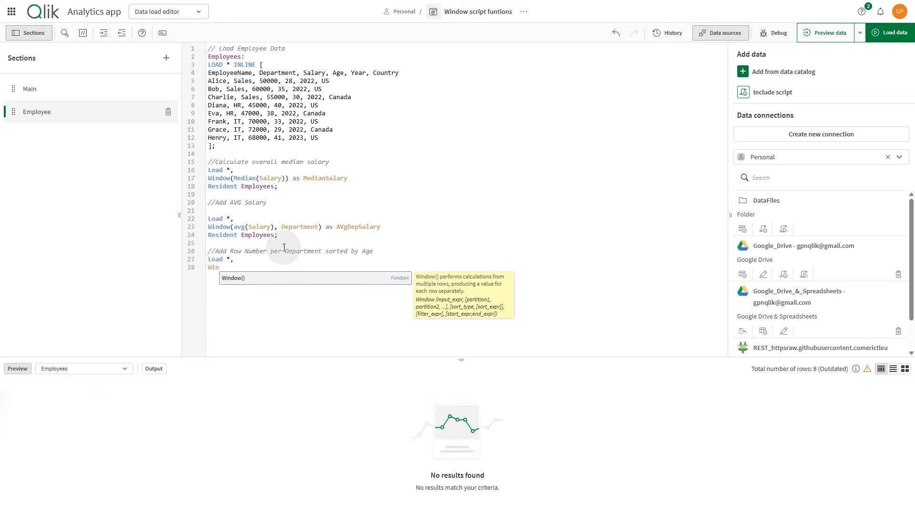
pyautogui.write('dow(RecNo(), Depa')
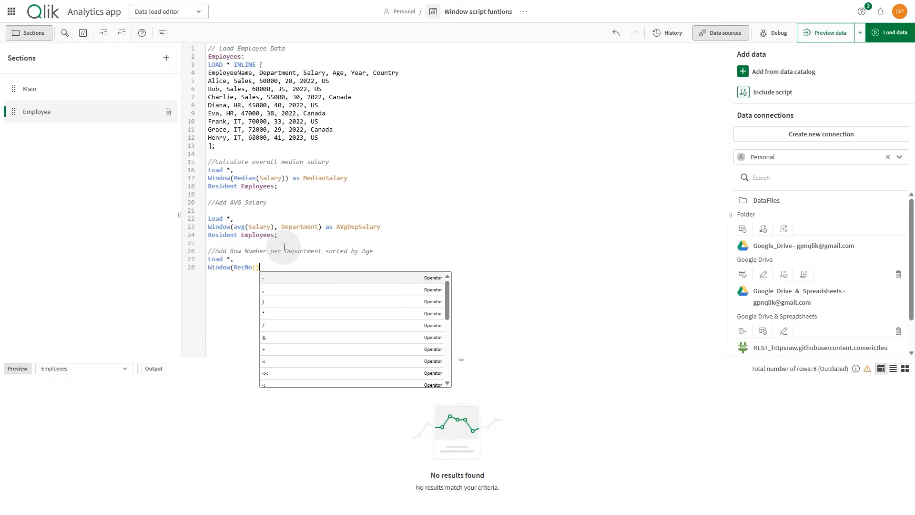
pyautogui.write('rtmen')
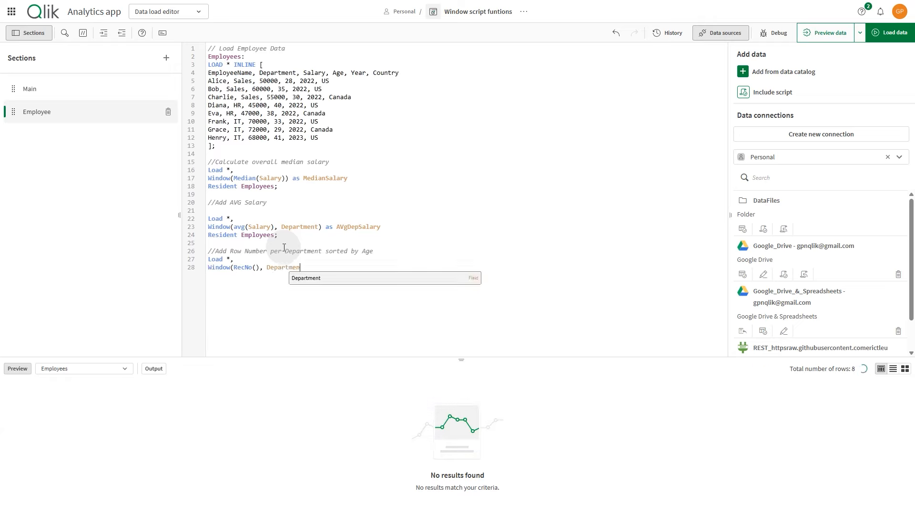
pyautogui.write("t, 'ASC'")
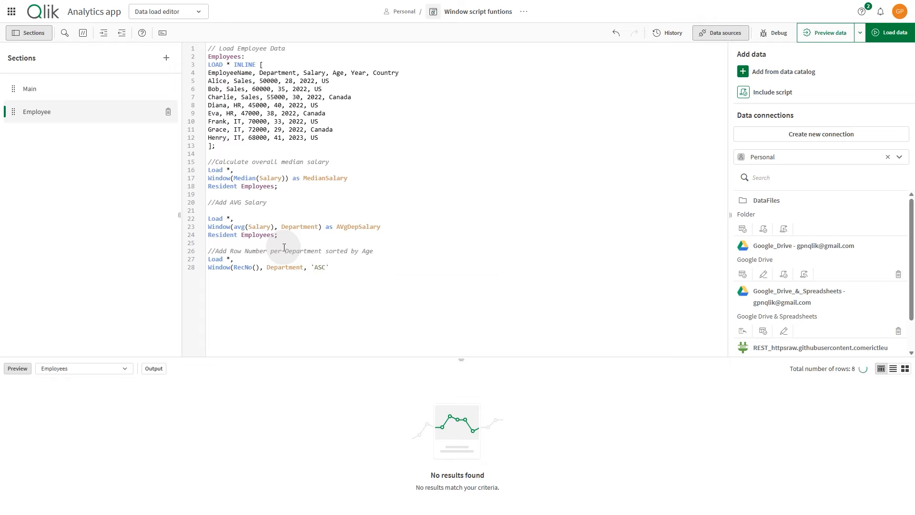
pyautogui.write(', Age) ')
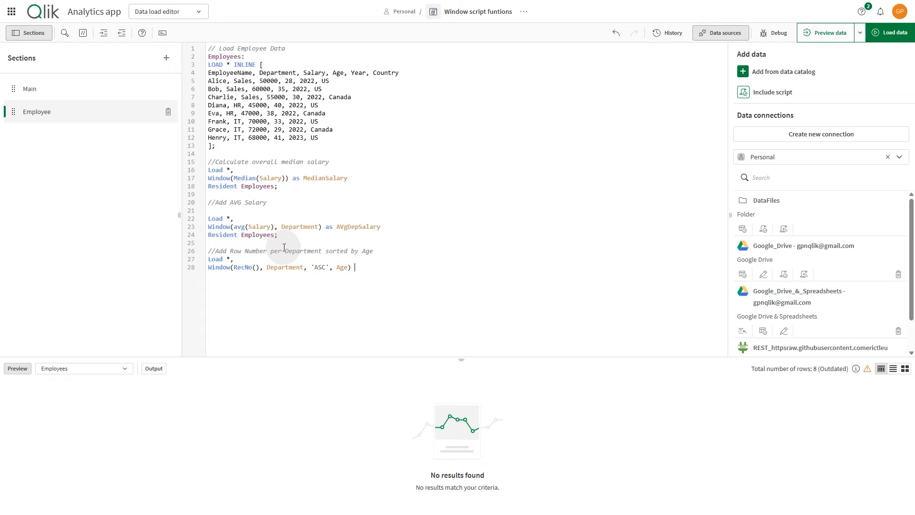
pyautogui.write('as RowNumberByAge')
pyautogui.press('Return')
pyautogui.write('Resident')
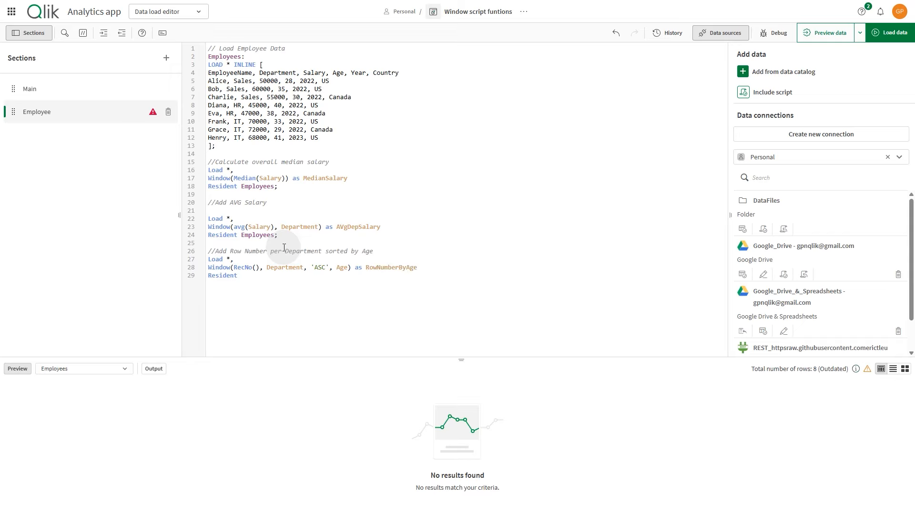
pyautogui.write(' Employees;')
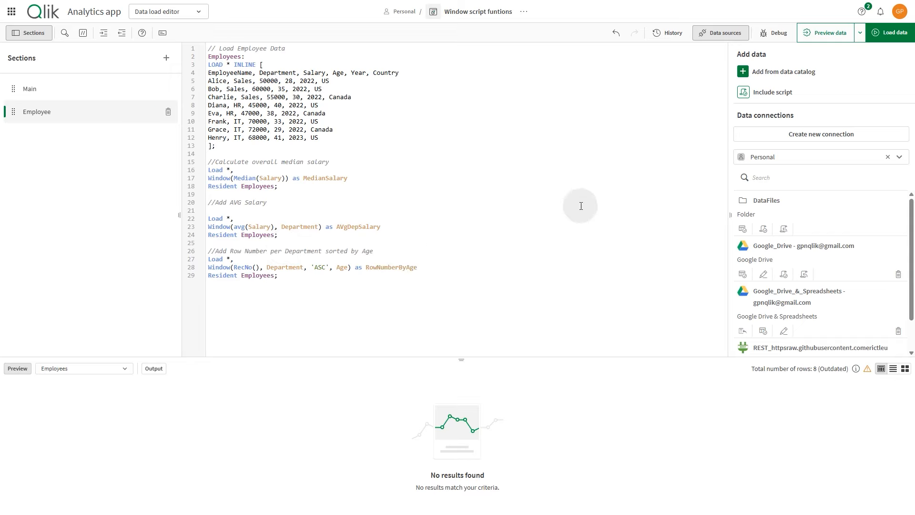
# Step: Reload the data and complete the new script comment as "//Calculate average salry per department, filtered by US employees only" below the row-number statement
pyautogui.click(890, 33)
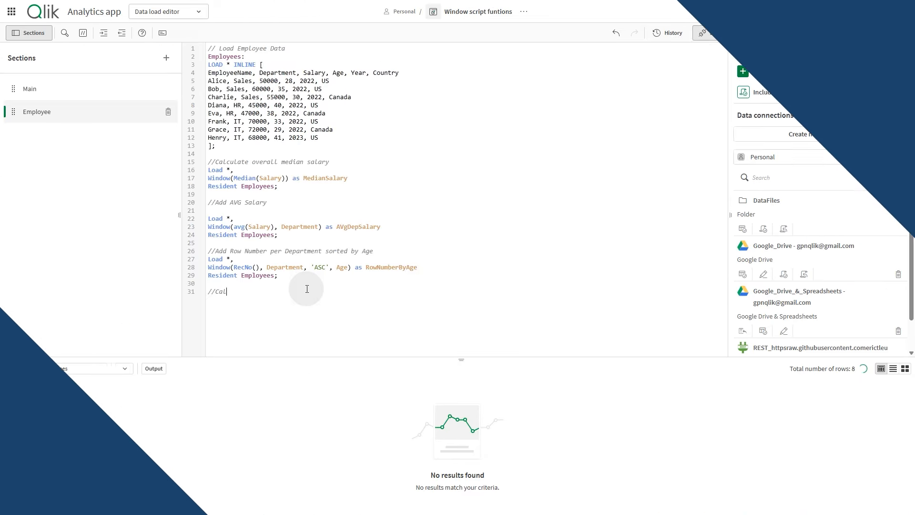
pyautogui.write('te averag')
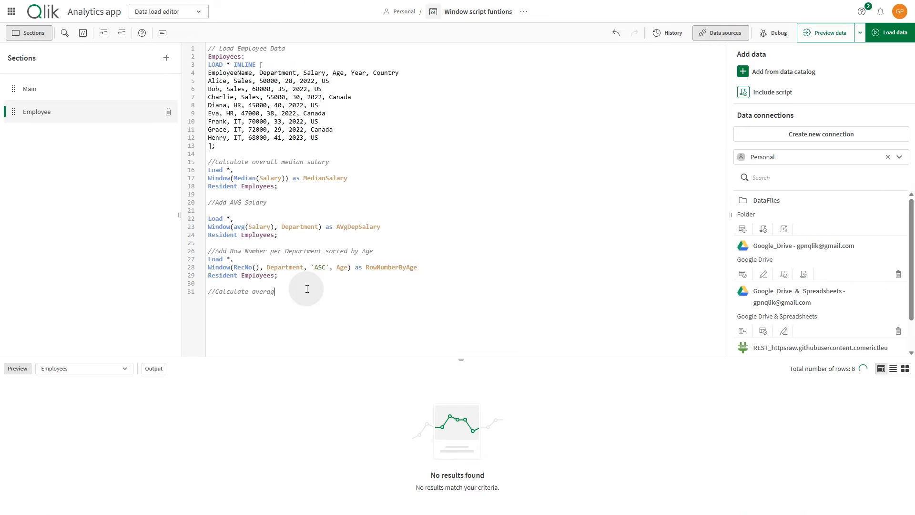
pyautogui.write('e salry per department, filtered by')
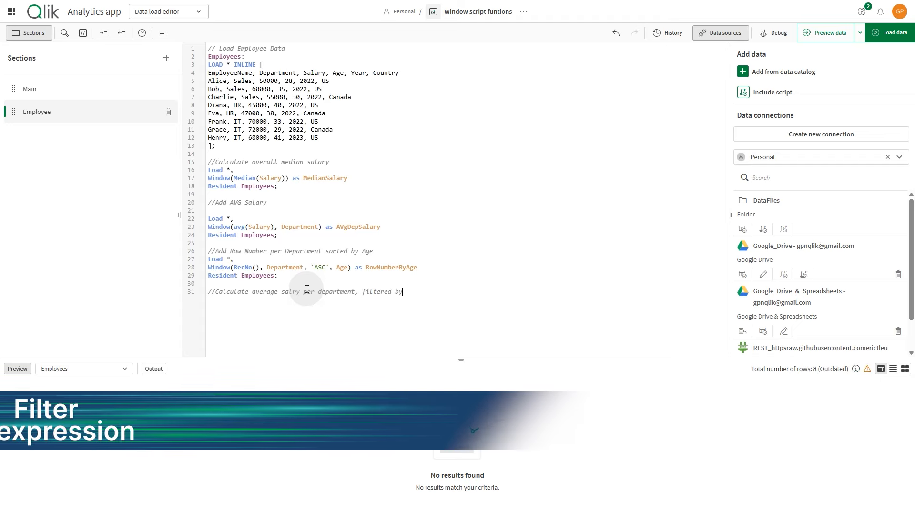
pyautogui.write(' US employees o')
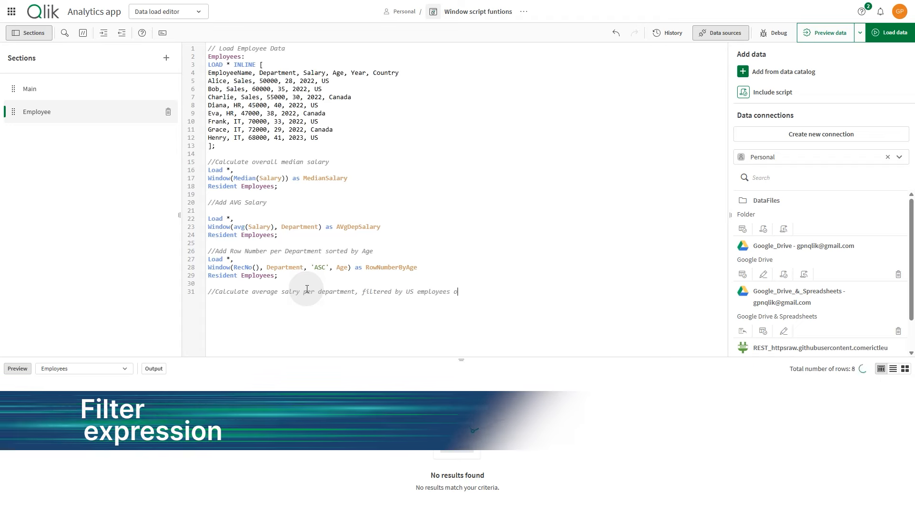
pyautogui.write('nly  Load *,')
# Step: Under the new Load *, line, write Window(Avg(Salary), Department, 'ASC',Age, Country='US') as AVgDepSalary_US, resident from Employees
pyautogui.press('Return')
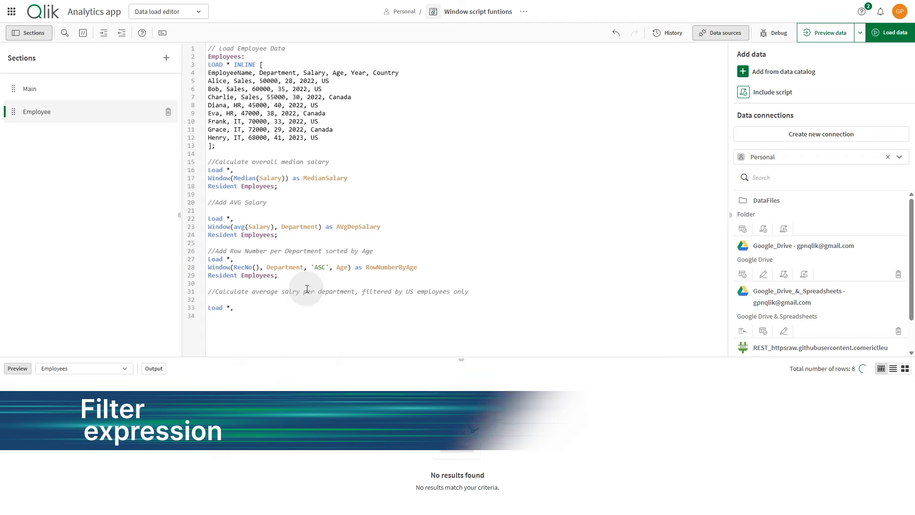
pyautogui.write('Window(Avg(Salary)')
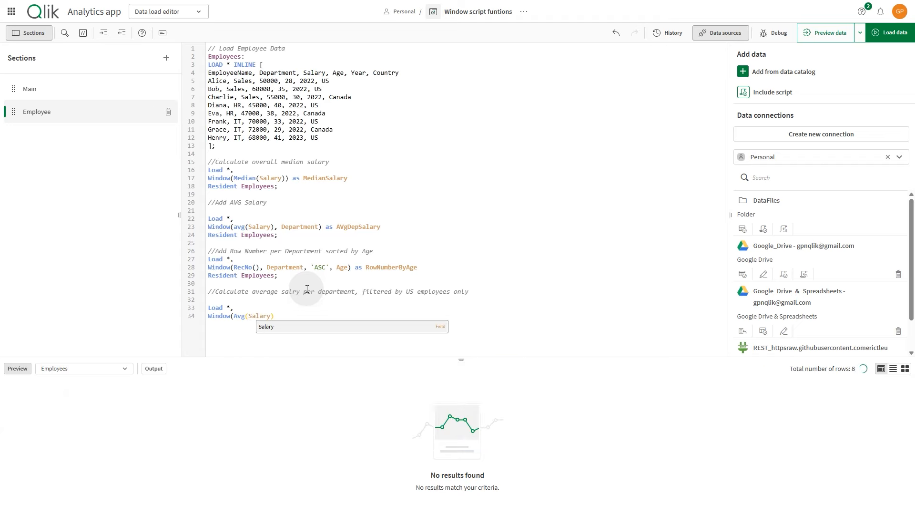
pyautogui.write(', Dep')
pyautogui.press('Return')
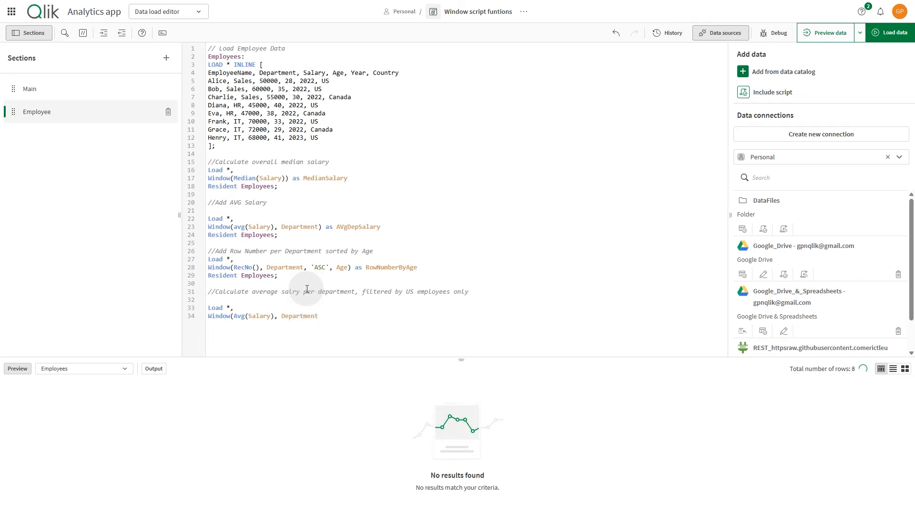
pyautogui.write(", 'ASC',Age")
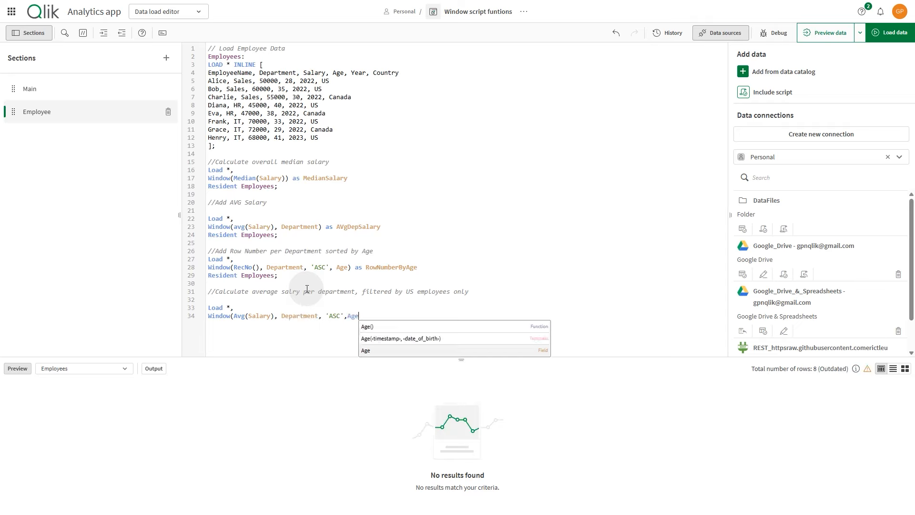
pyautogui.write(', Country=')
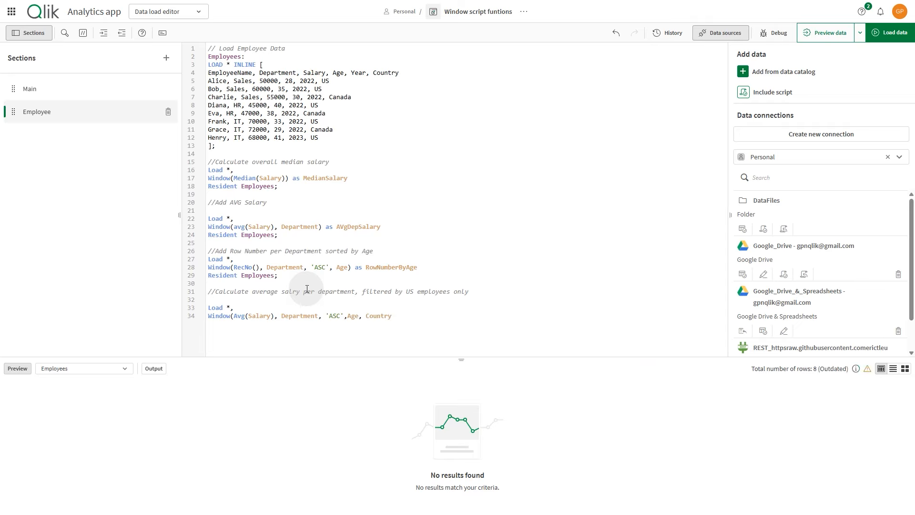
pyautogui.write("'US')")
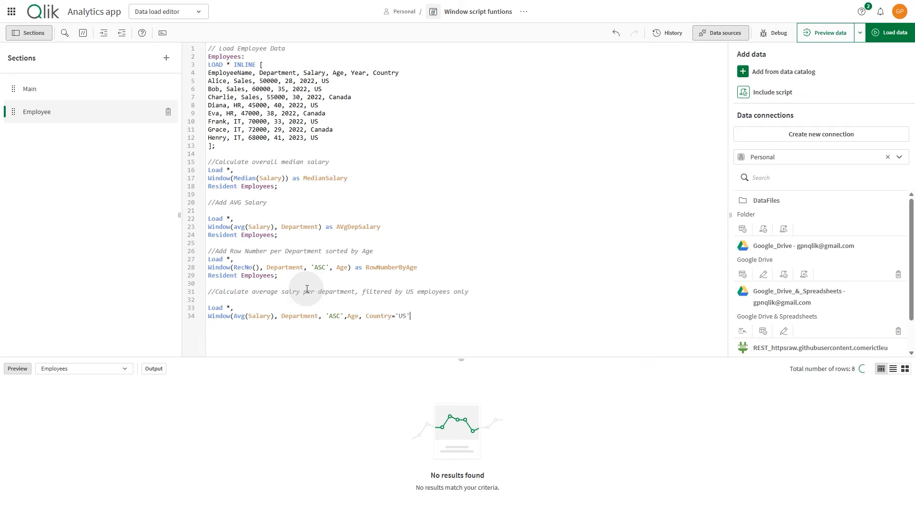
pyautogui.write(' as AVgDepSalary')
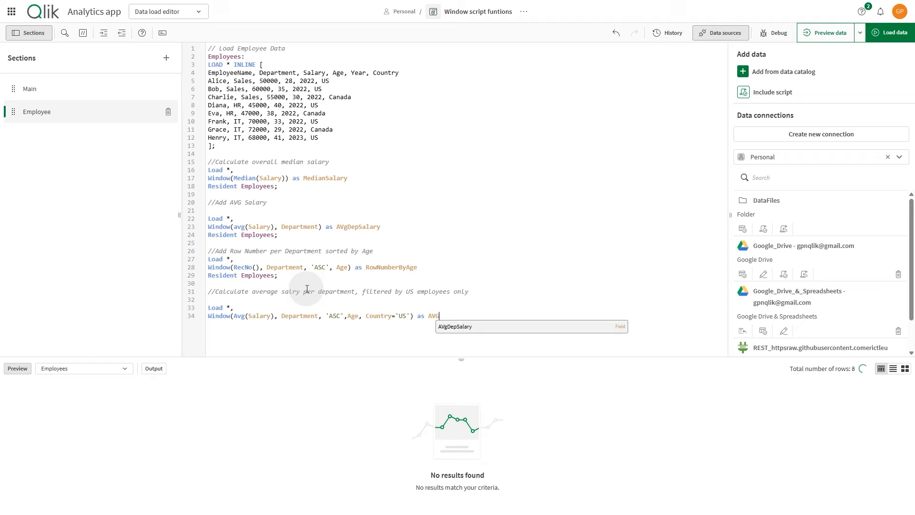
pyautogui.write('_US')
pyautogui.press('Return')
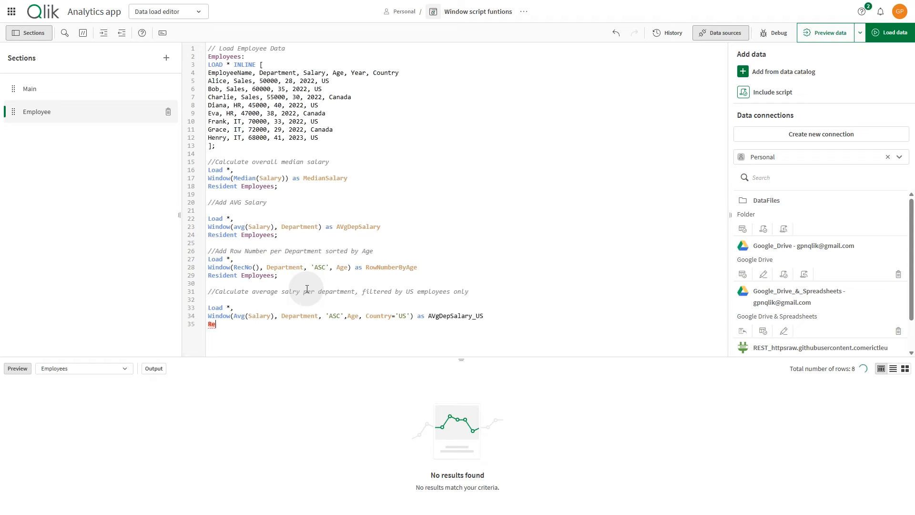
pyautogui.write('Resident Employees;')
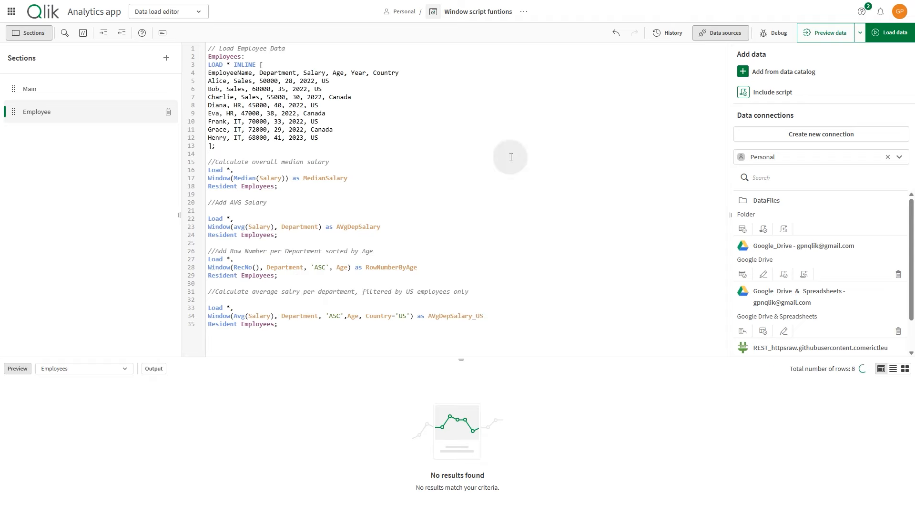
# Step: Reload the data and add the AVgDepSalary_US field as a column to the sheet's Employee Salary table
pyautogui.click(890, 33)
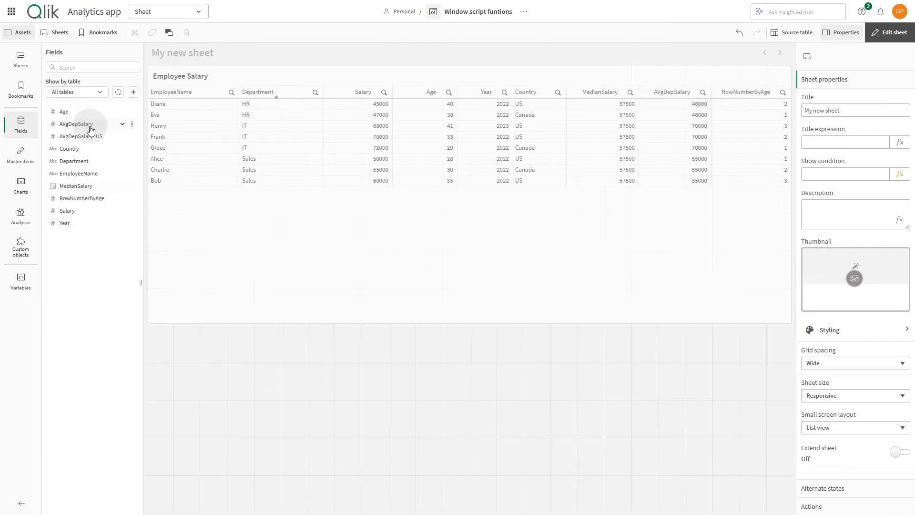
pyautogui.moveTo(86, 136); pyautogui.dragTo(319, 136)
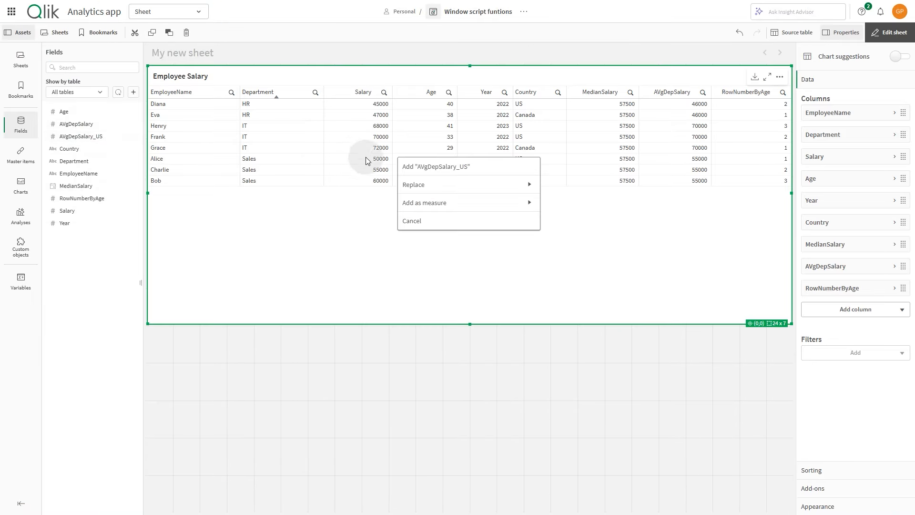
pyautogui.click(408, 163)
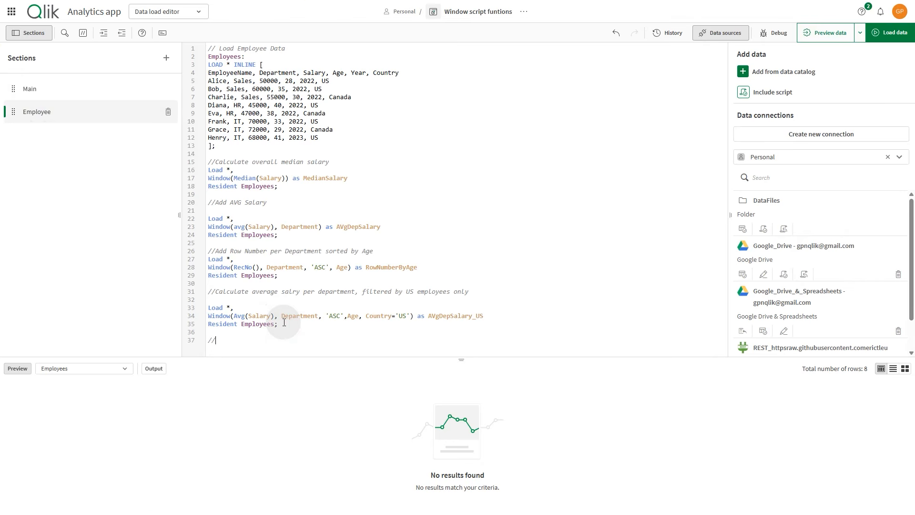
# Step: Complete the new script comment as "//Sliding window concatenation of salaries within each department" below the US average salary statement
pyautogui.write('Sliding window concatenation o')
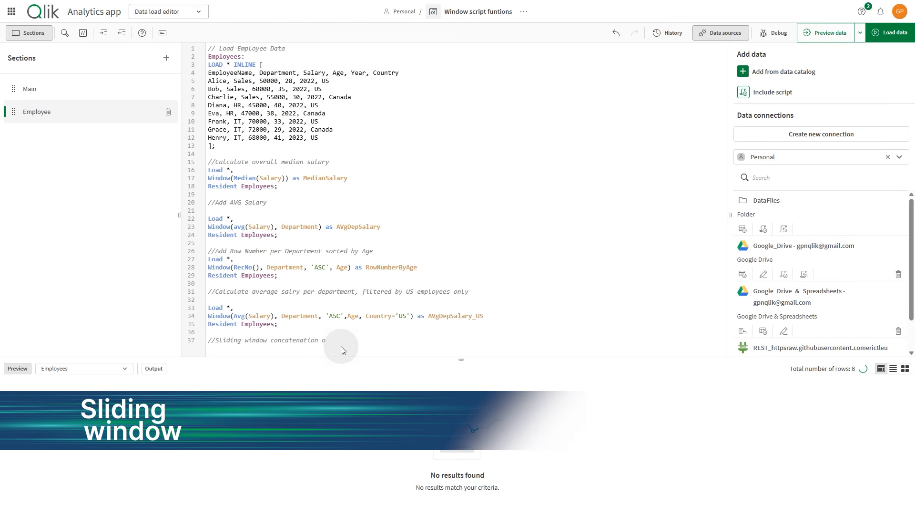
pyautogui.write('f salaries within e')
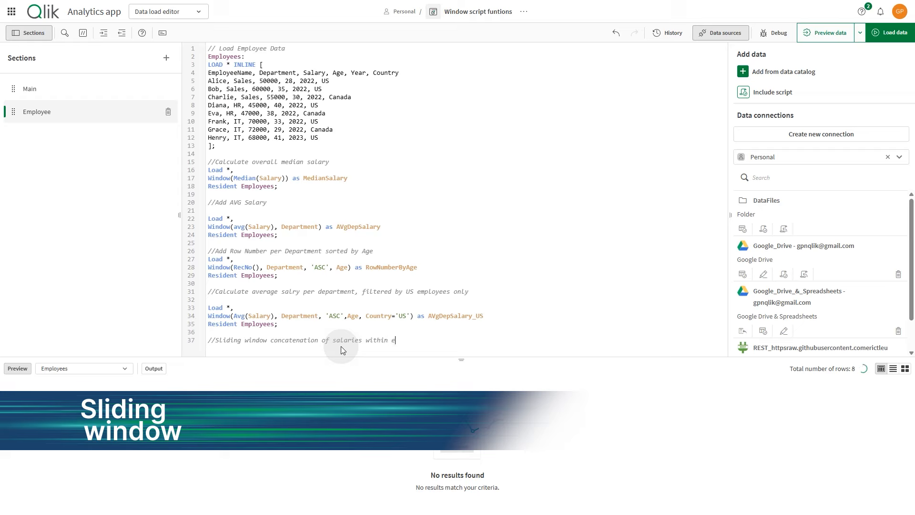
pyautogui.write('ach department')
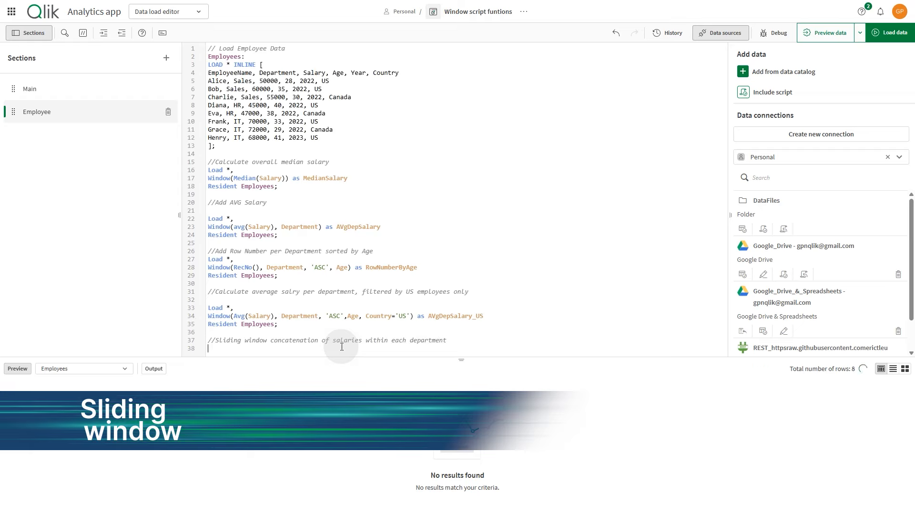
# Step: Write a Load *, statement with Window(Concat(Text (Salary), '-'),Department, 'NONE', 1, -1, 1) as SlidingSalary, resident from Employees
pyautogui.press('Return')
pyautogui.write('Load *,')
pyautogui.press('Return')
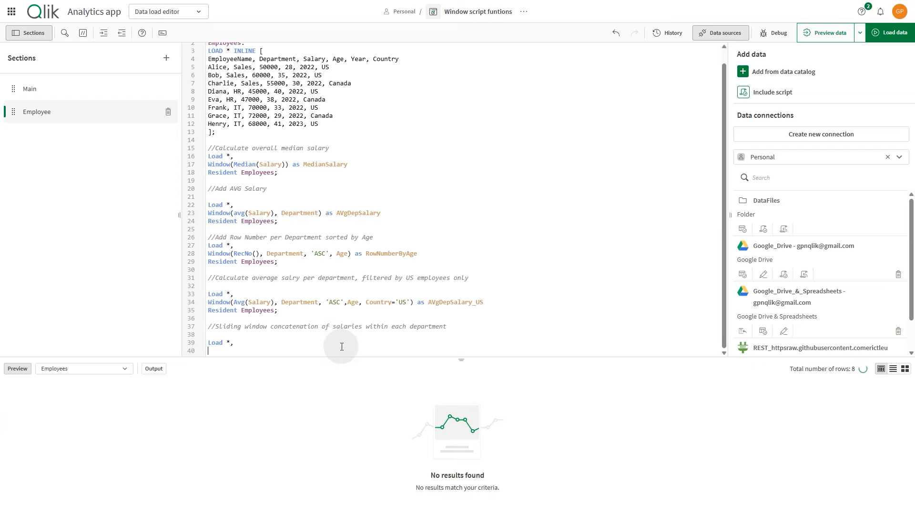
pyautogui.write('Window(Concat(Text (Sa')
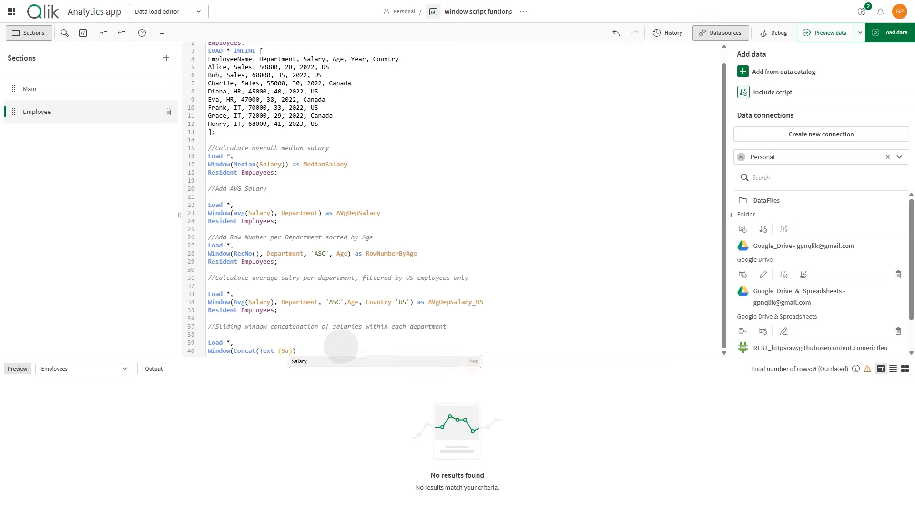
pyautogui.write("lary), '-")
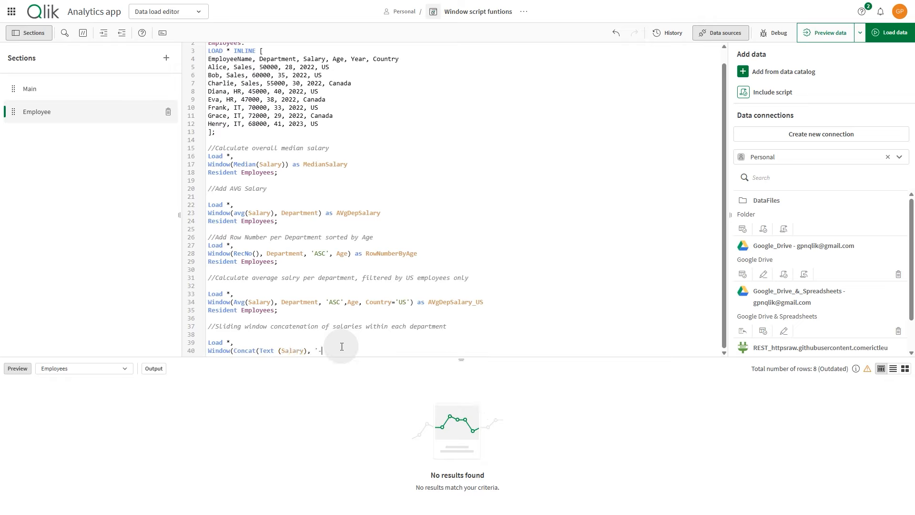
pyautogui.write("'),Department")
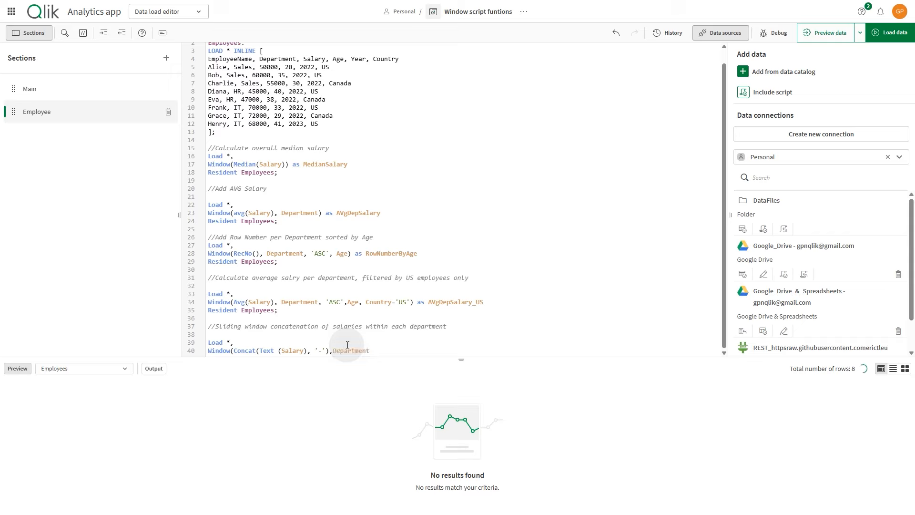
pyautogui.write(", 'NONE")
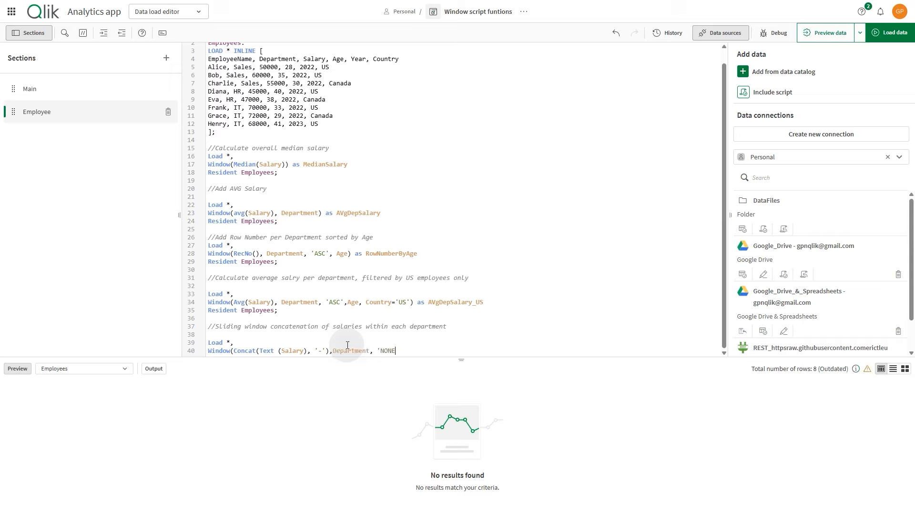
pyautogui.write("', 1, -1, 1")
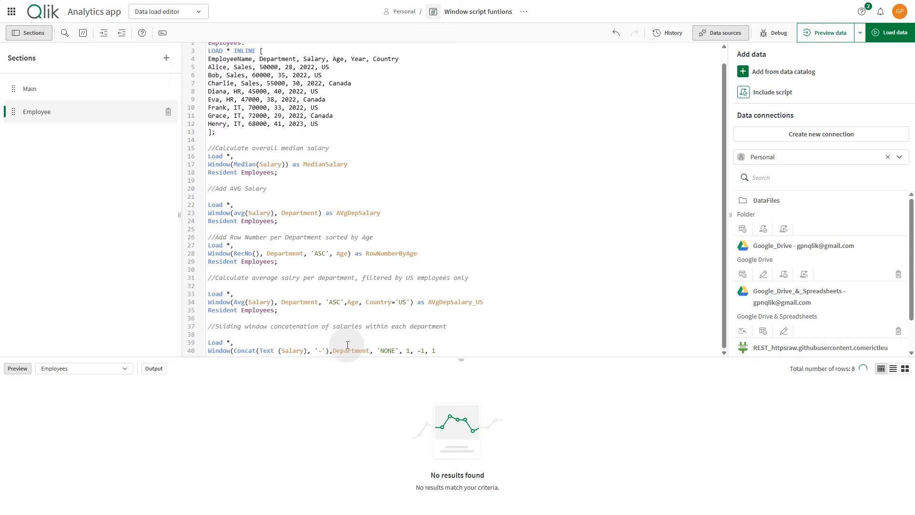
pyautogui.write(') as Sli')
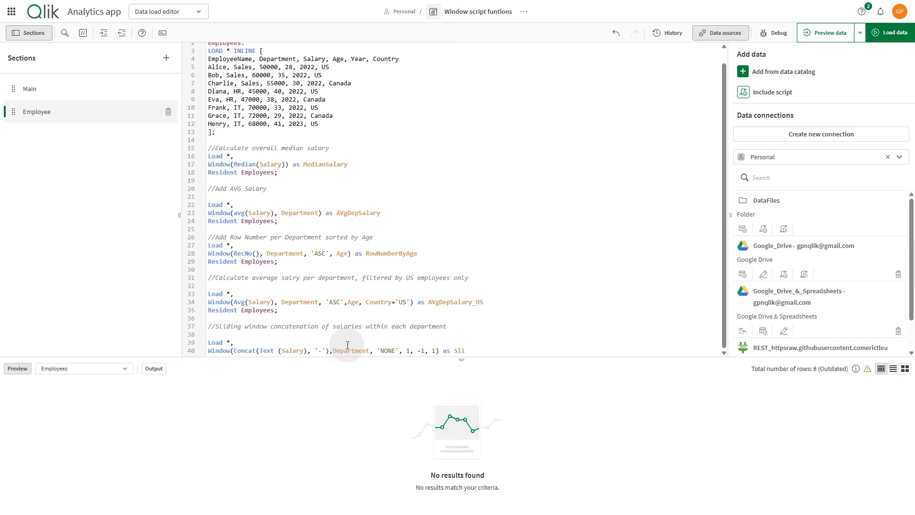
pyautogui.write('dingSalary')
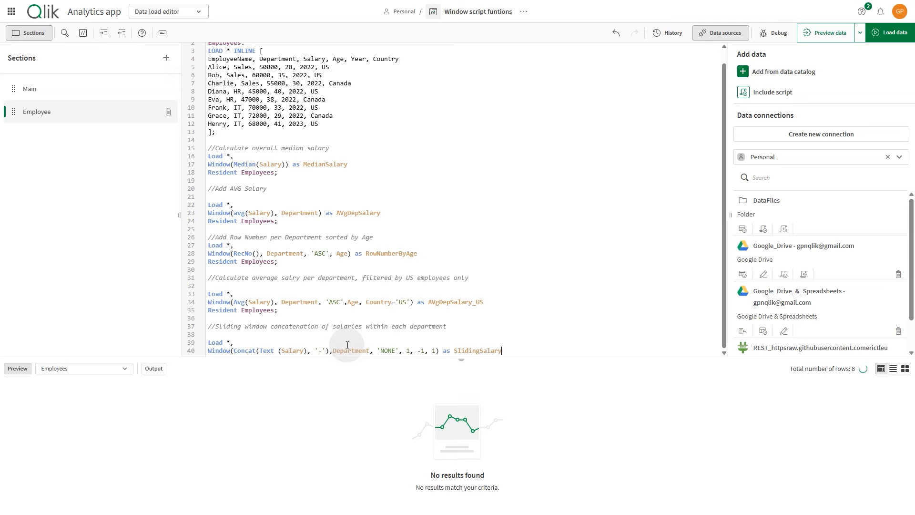
pyautogui.press('Return')
pyautogui.write('Resi')
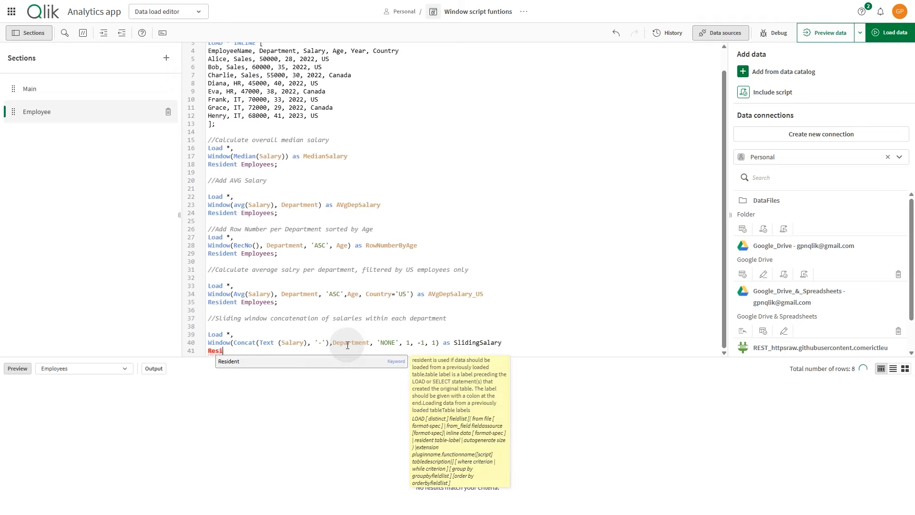
pyautogui.write('dent Employees;')
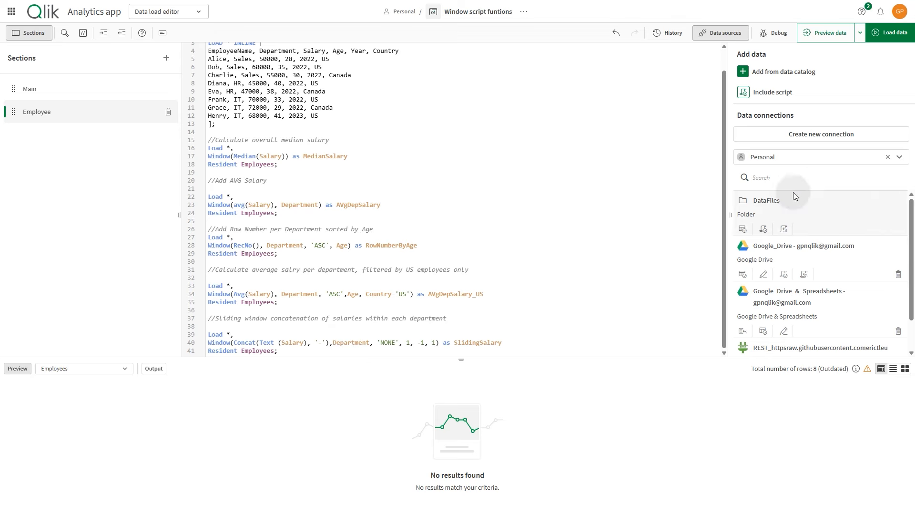
# Step: Reload the data and add the SlidingSalary field as a column to the sheet's Employee Salary table
pyautogui.click(886, 33)
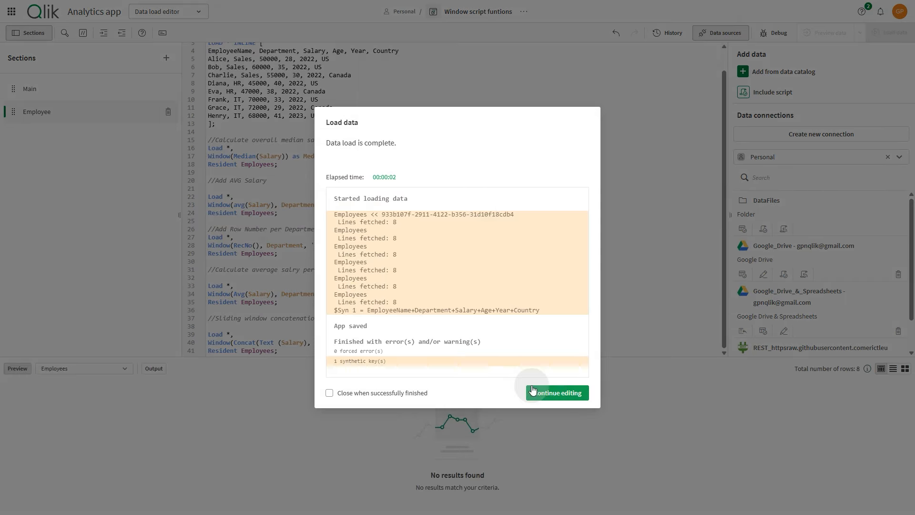
pyautogui.click(557, 393)
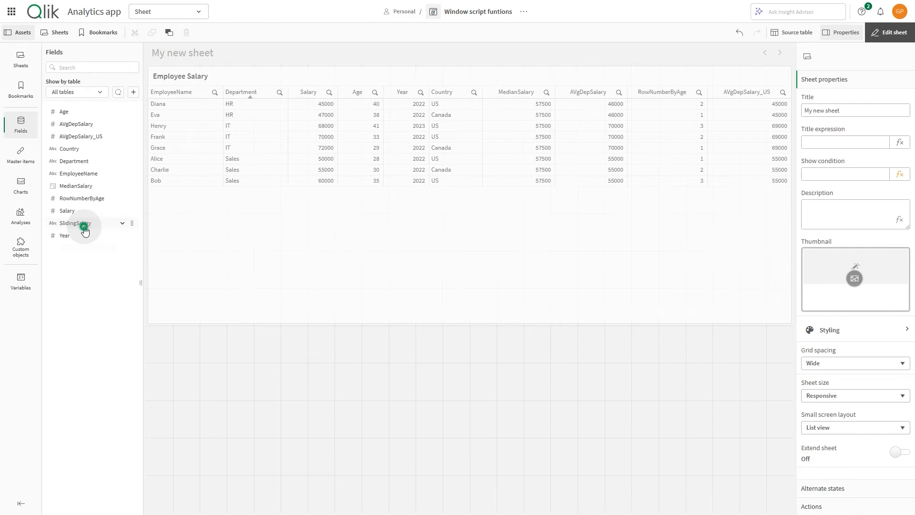
pyautogui.moveTo(82, 224); pyautogui.dragTo(388, 205)
pyautogui.click(434, 161)
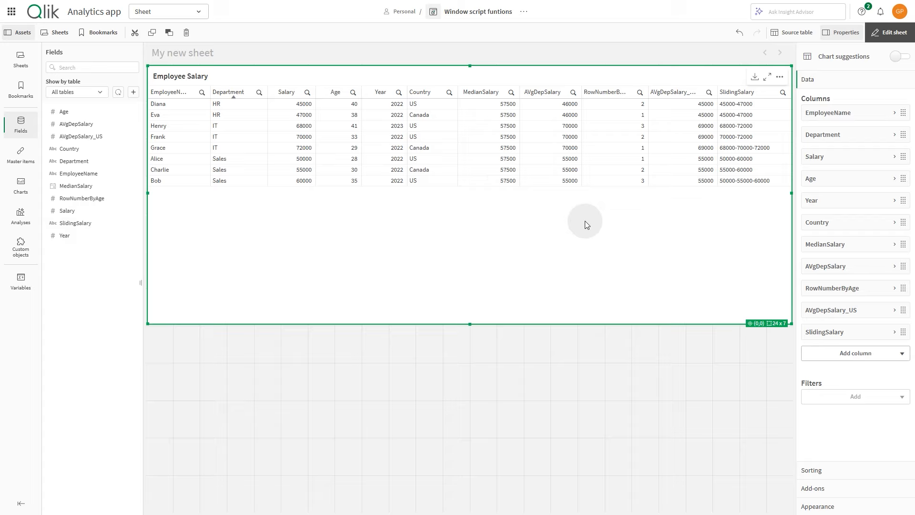